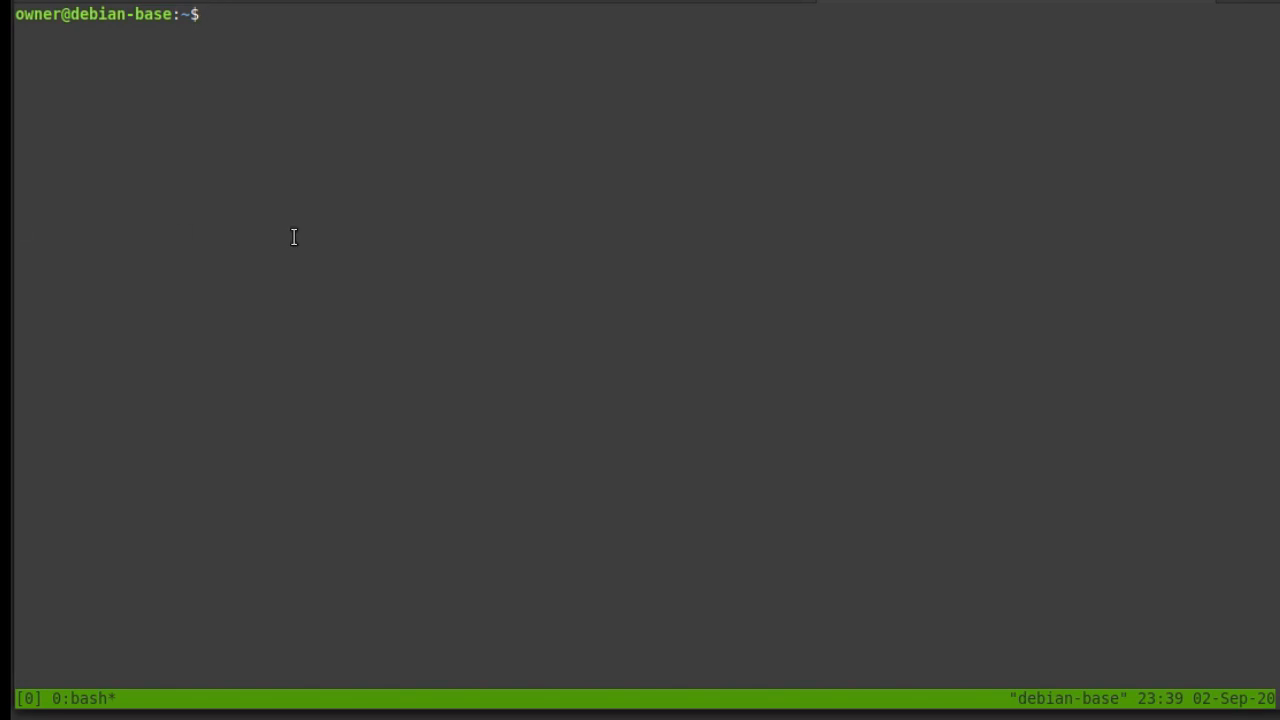
{"action": "type", "text": "clear"}
Run df -h and note 1.4G used on the root filesystem.
{"action": "key", "text": "Return"}
{"action": "type", "text": "top"}
{"action": "key", "text": "BackSpace"}
{"action": "key", "text": "BackSpace"}
{"action": "key", "text": "BackSpace"}
{"action": "type", "text": "df -h"}
{"action": "key", "text": "Return"}
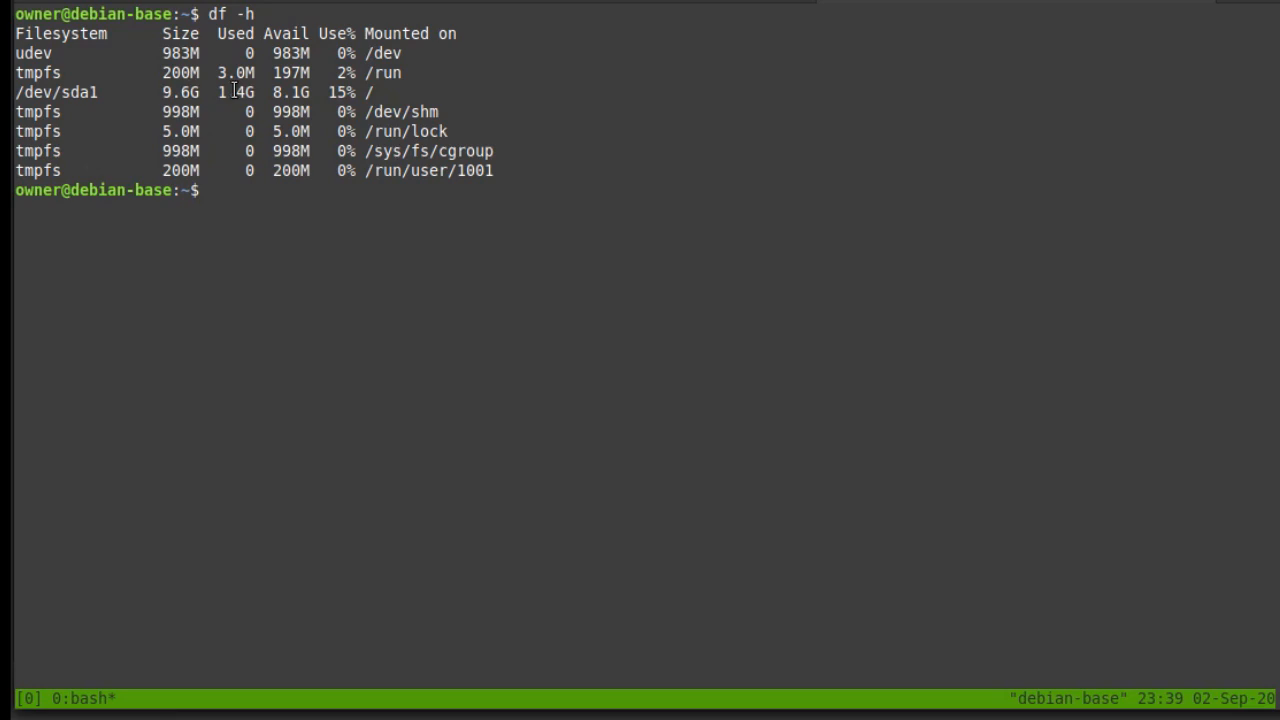
{"action": "left_click_drag", "start_coordinate": [218, 92], "coordinate": [255, 92]}
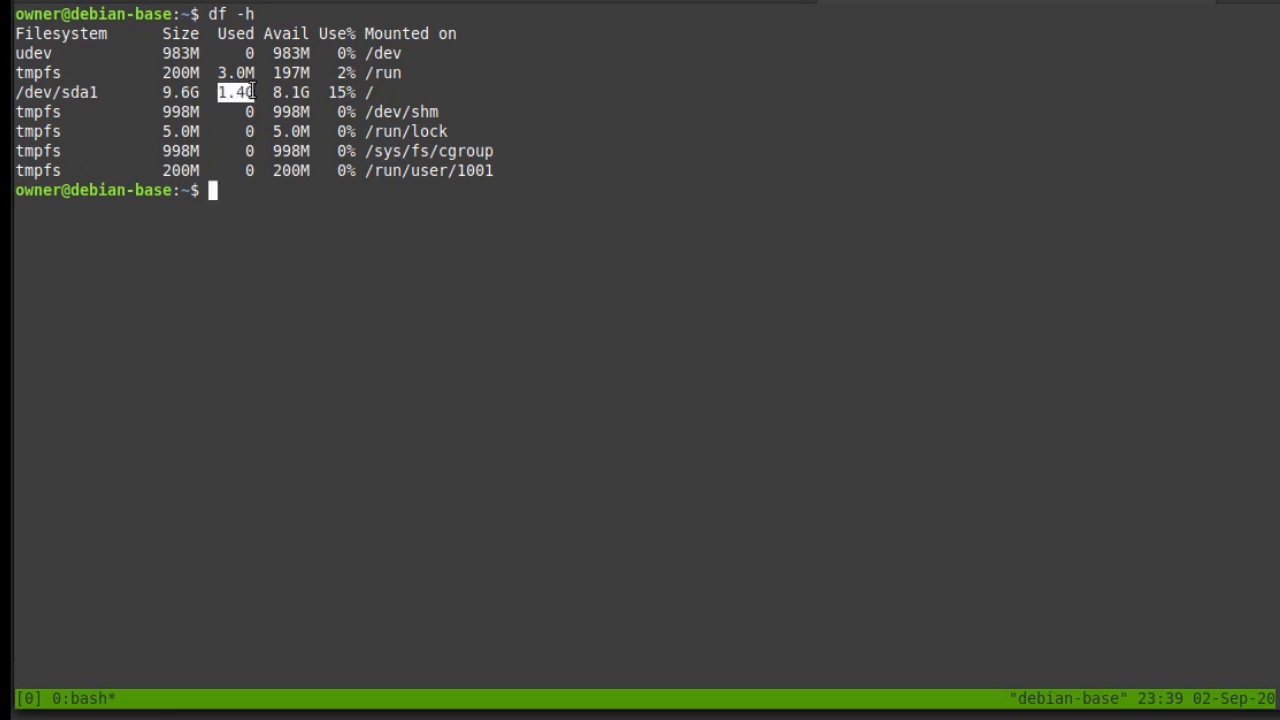
Run top from history, note 68.1 MiB memory used, and quit it.
{"action": "key", "text": "Up"}
{"action": "key", "text": "Up"}
{"action": "key", "text": "Up"}
{"action": "key", "text": "Return"}
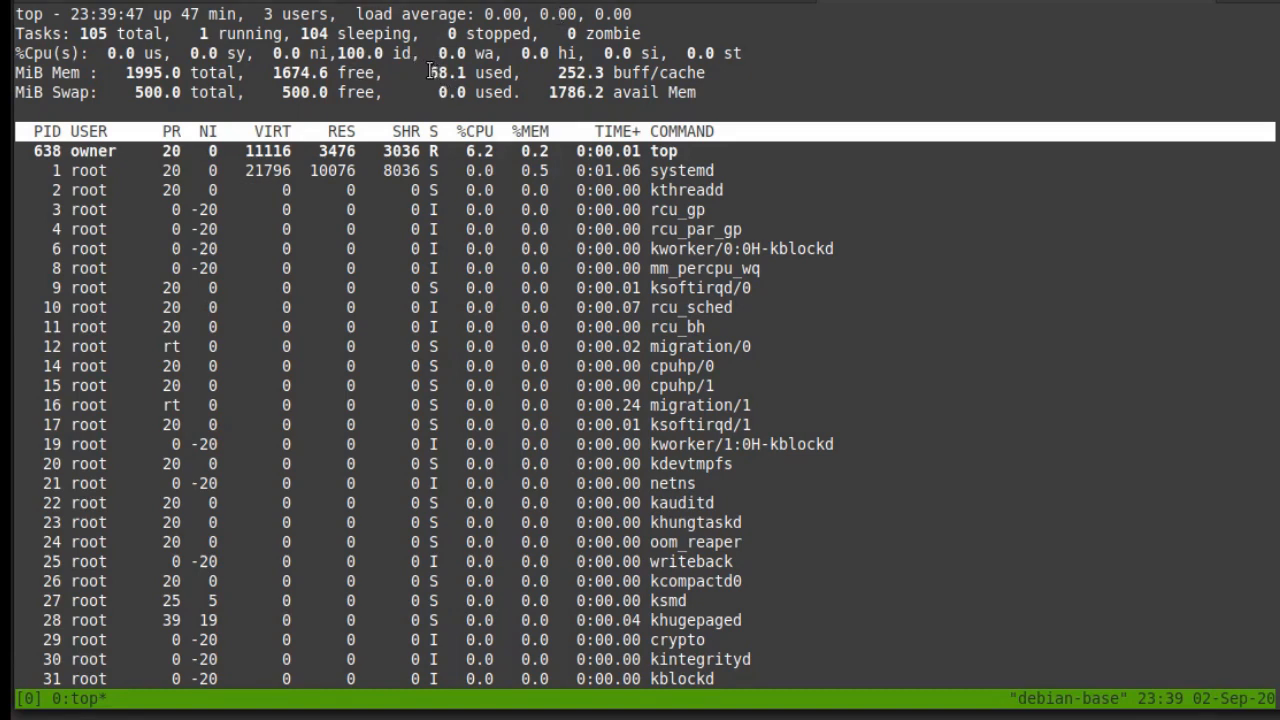
{"action": "left_click_drag", "start_coordinate": [430, 72], "coordinate": [519, 72]}
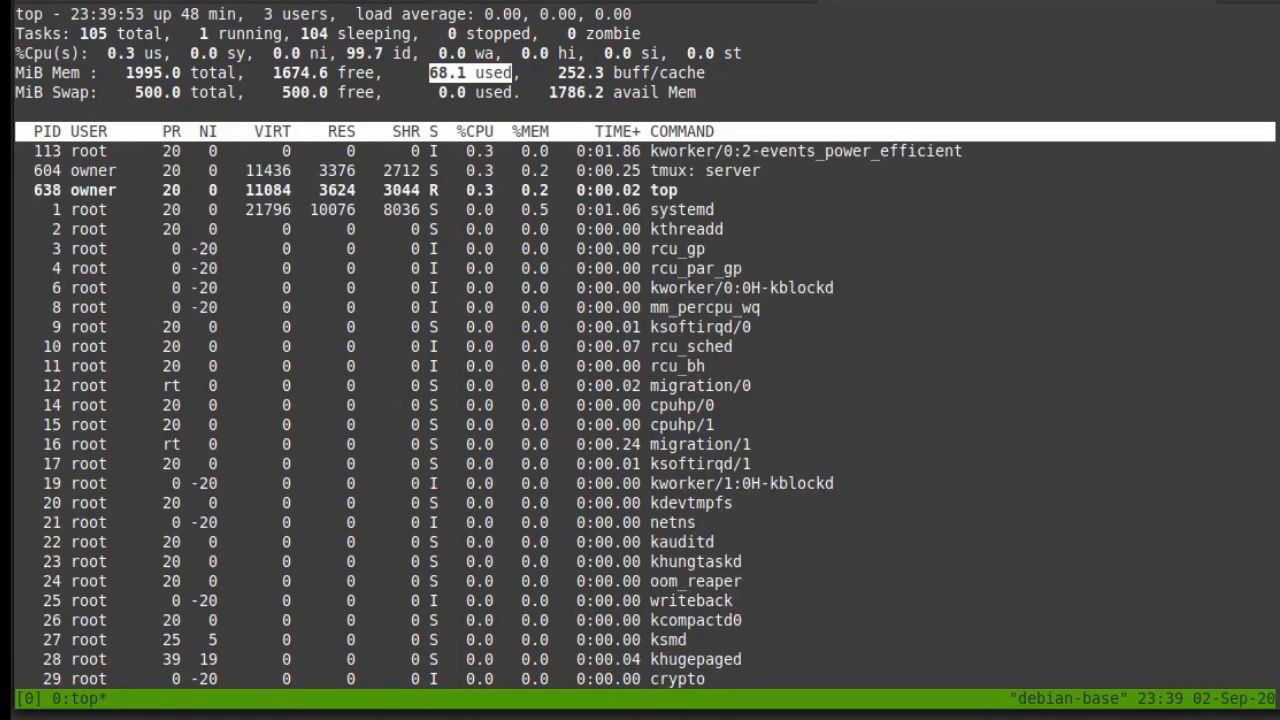
{"action": "key", "text": "q"}
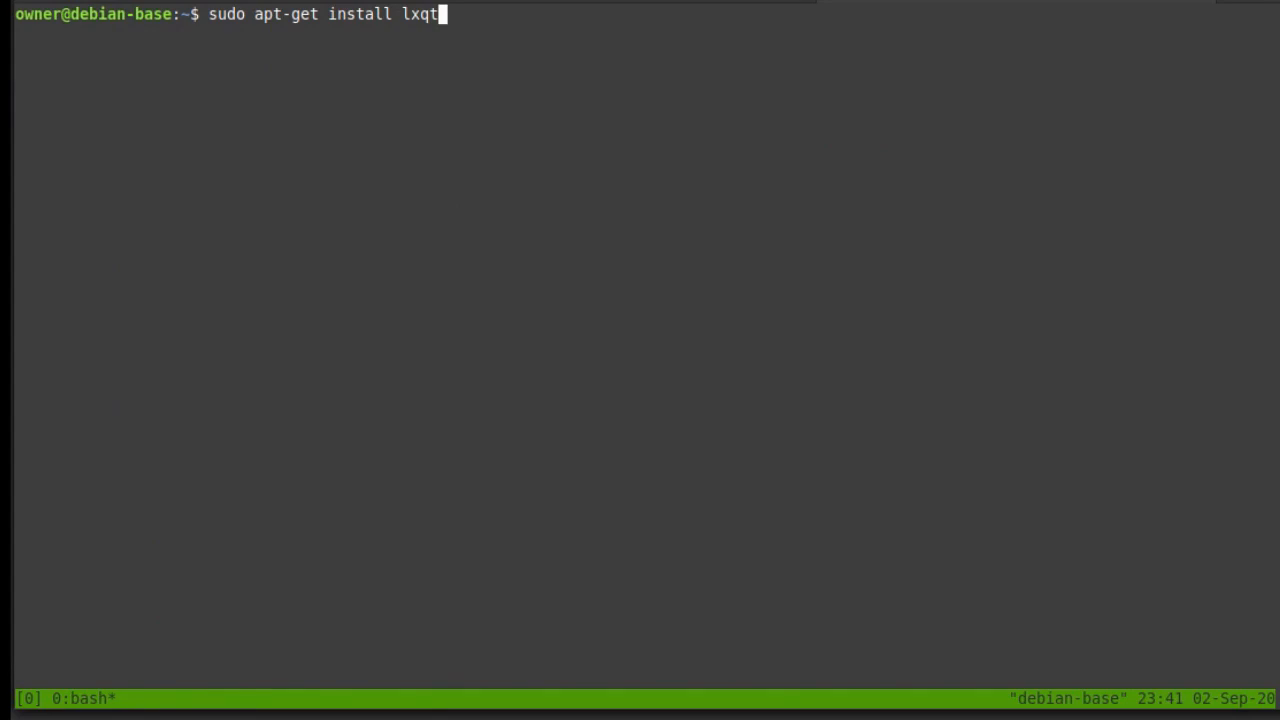
Run sudo apt-get install lxqt, give the password and confirm the 868 new packages.
{"action": "key", "text": "Return"}
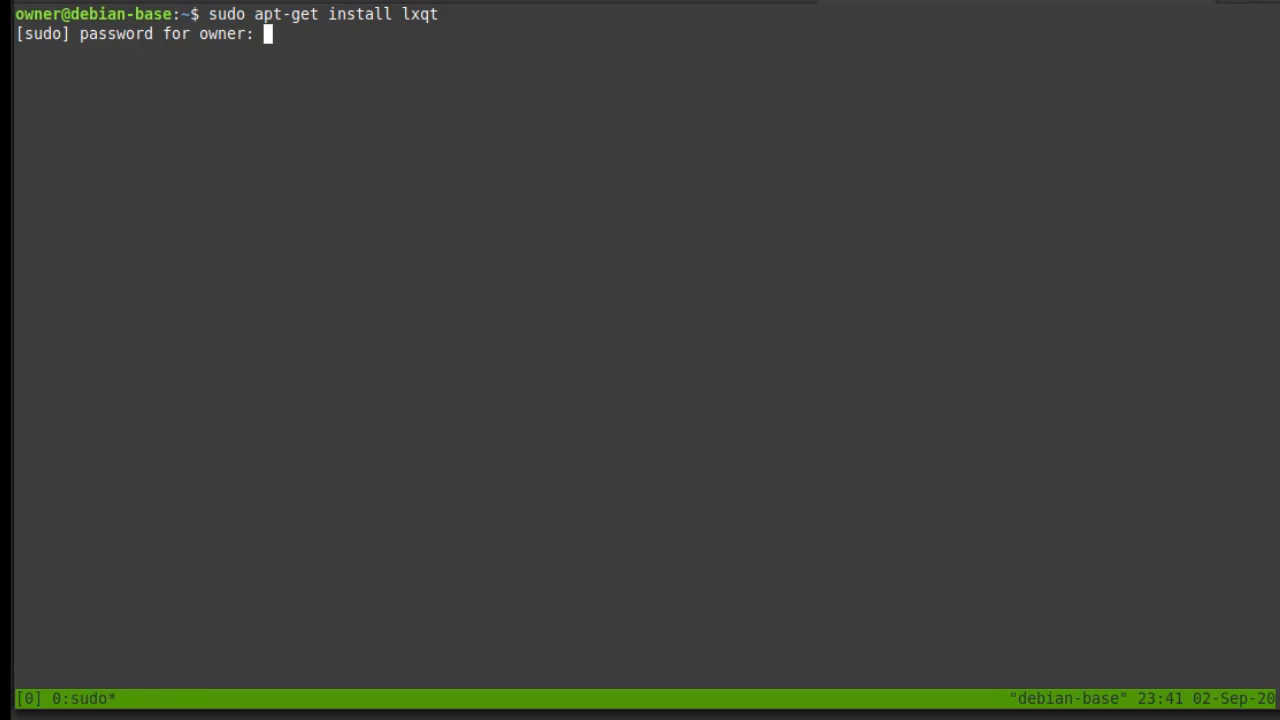
{"action": "key", "text": "Return"}
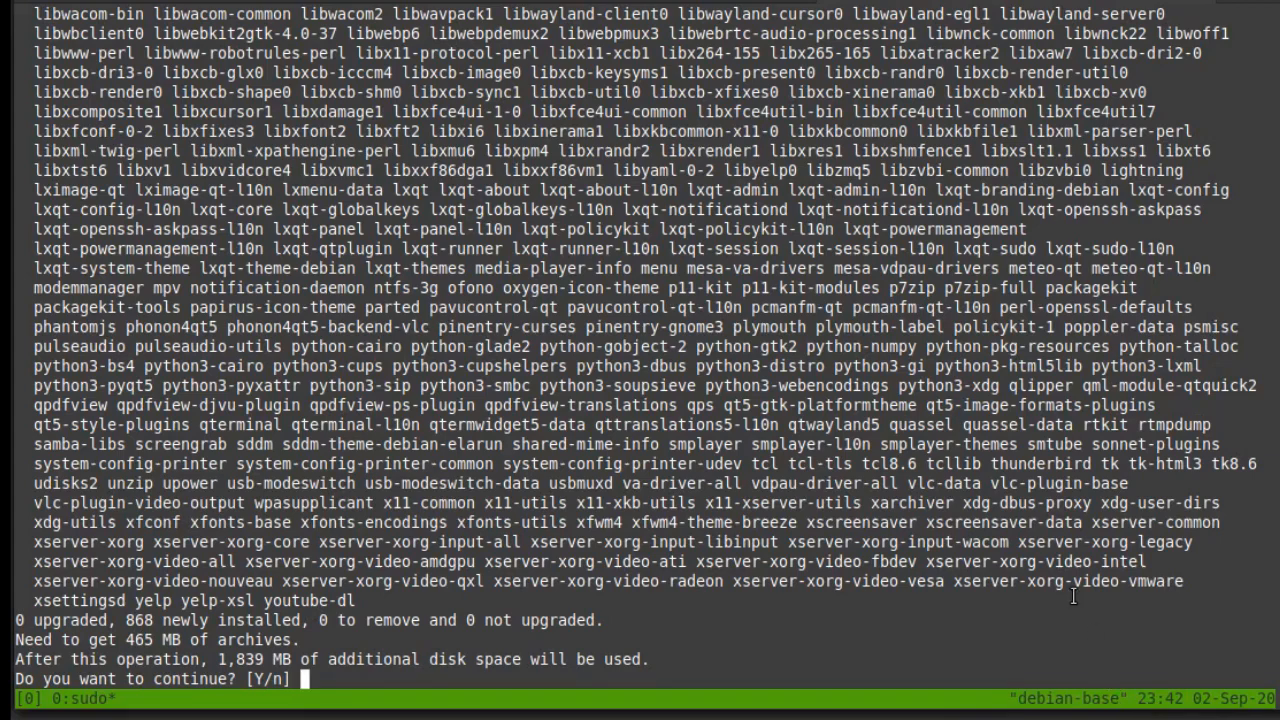
{"action": "type", "text": "y"}
{"action": "key", "text": "Return"}
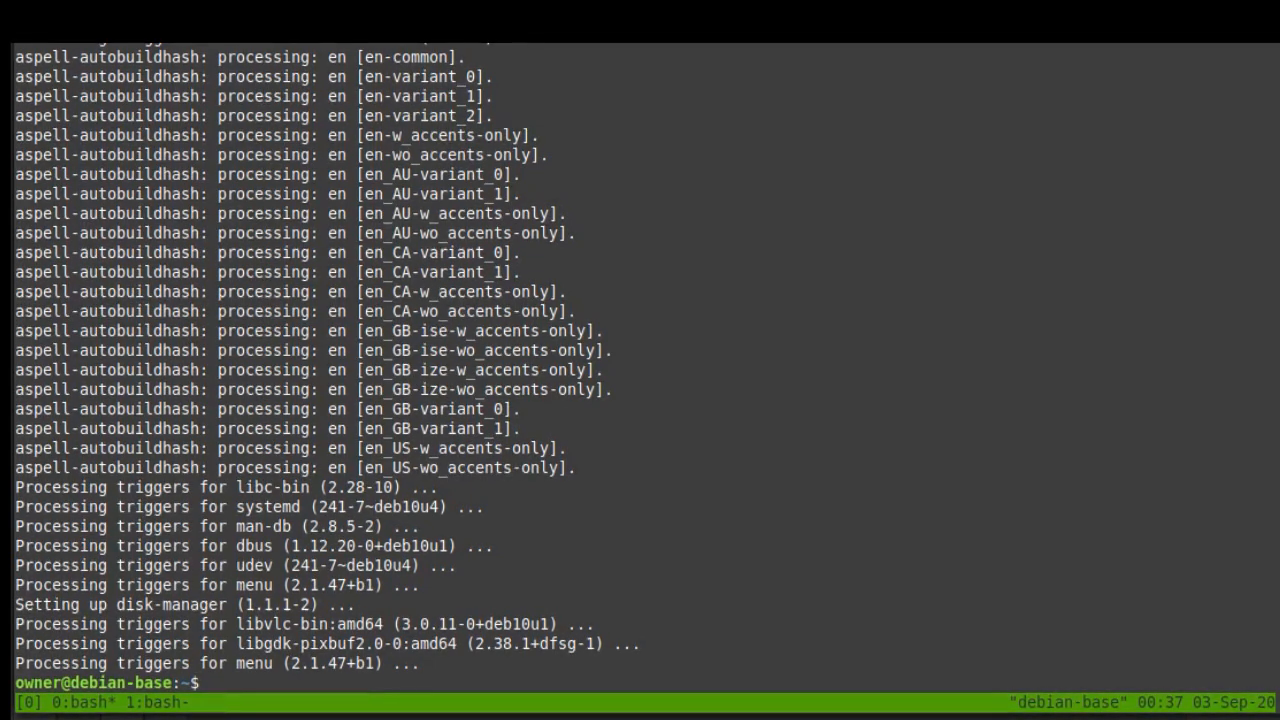
{"action": "type", "text": "ls"}
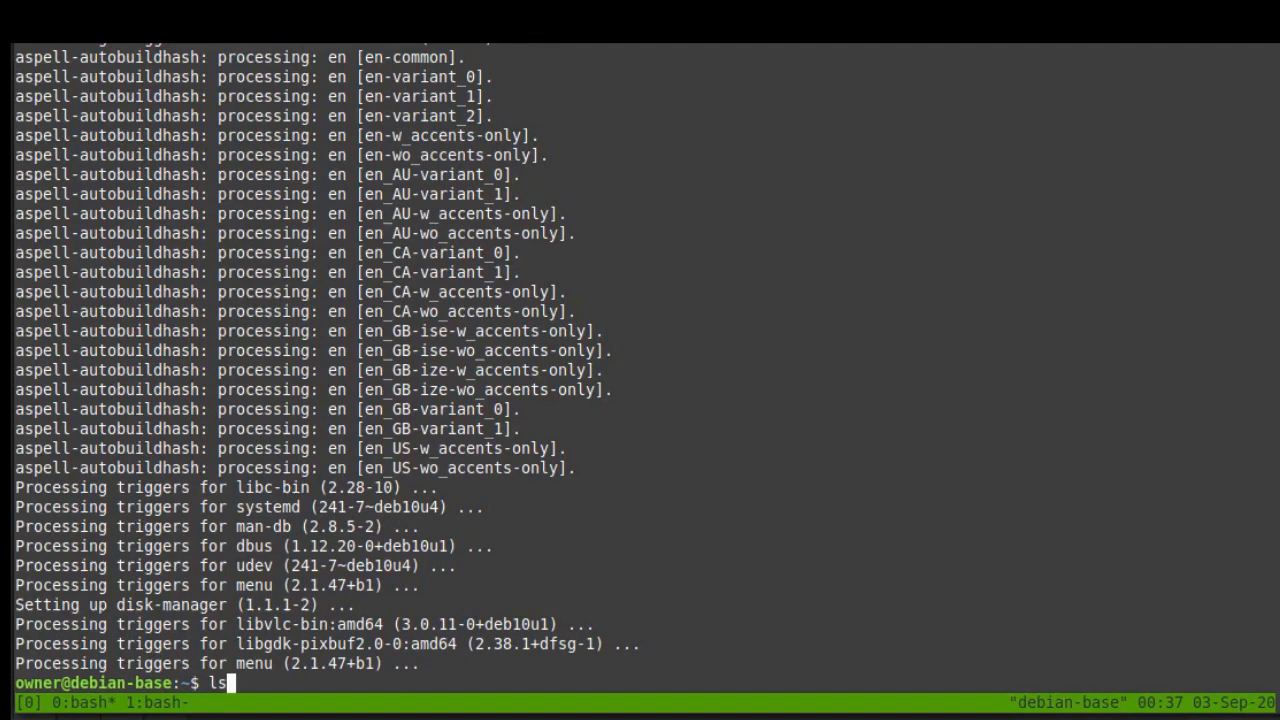
{"action": "type", "text": " -h"}
Run df -h again, showing 3.6G used on / at 39%.
{"action": "key", "text": "BackSpace"}
{"action": "key", "text": "BackSpace"}
{"action": "key", "text": "BackSpace"}
{"action": "key", "text": "BackSpace"}
{"action": "key", "text": "BackSpace"}
{"action": "type", "text": "df -h"}
{"action": "key", "text": "Return"}
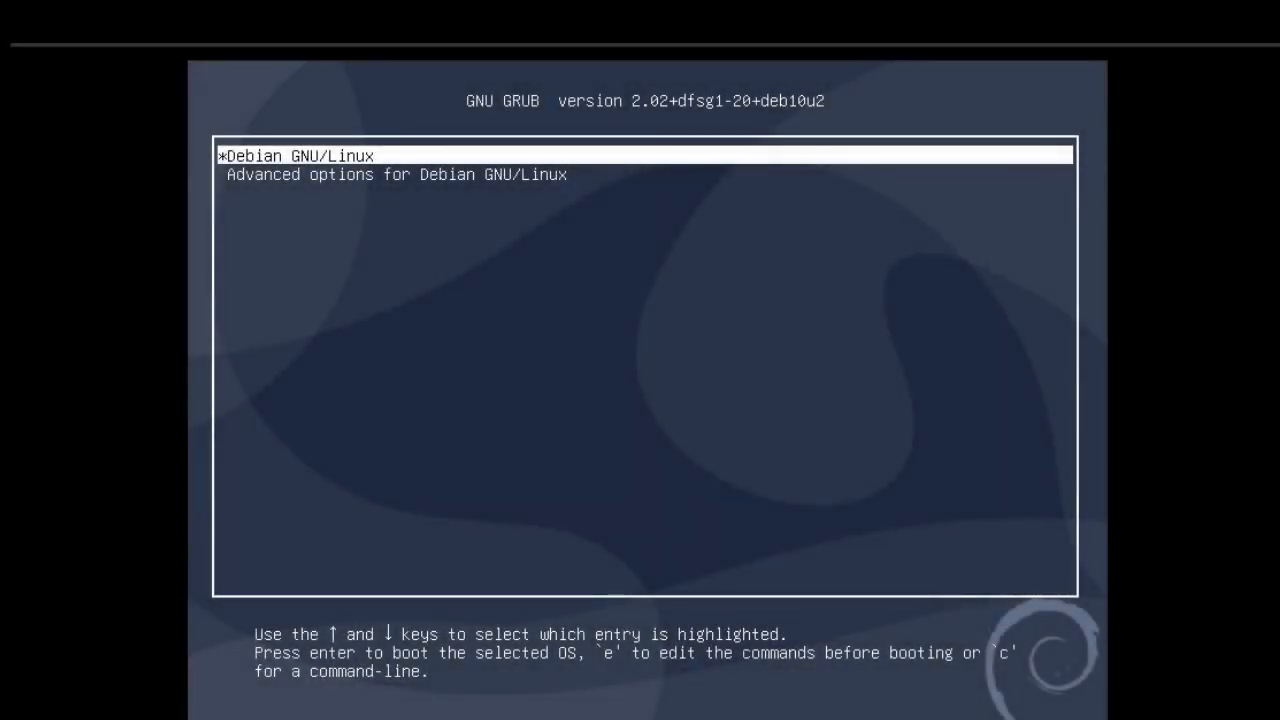
Boot Debian GNU/Linux, keep the LXQt Desktop session in SDDM and enter username and password.
{"action": "key", "text": "Return"}
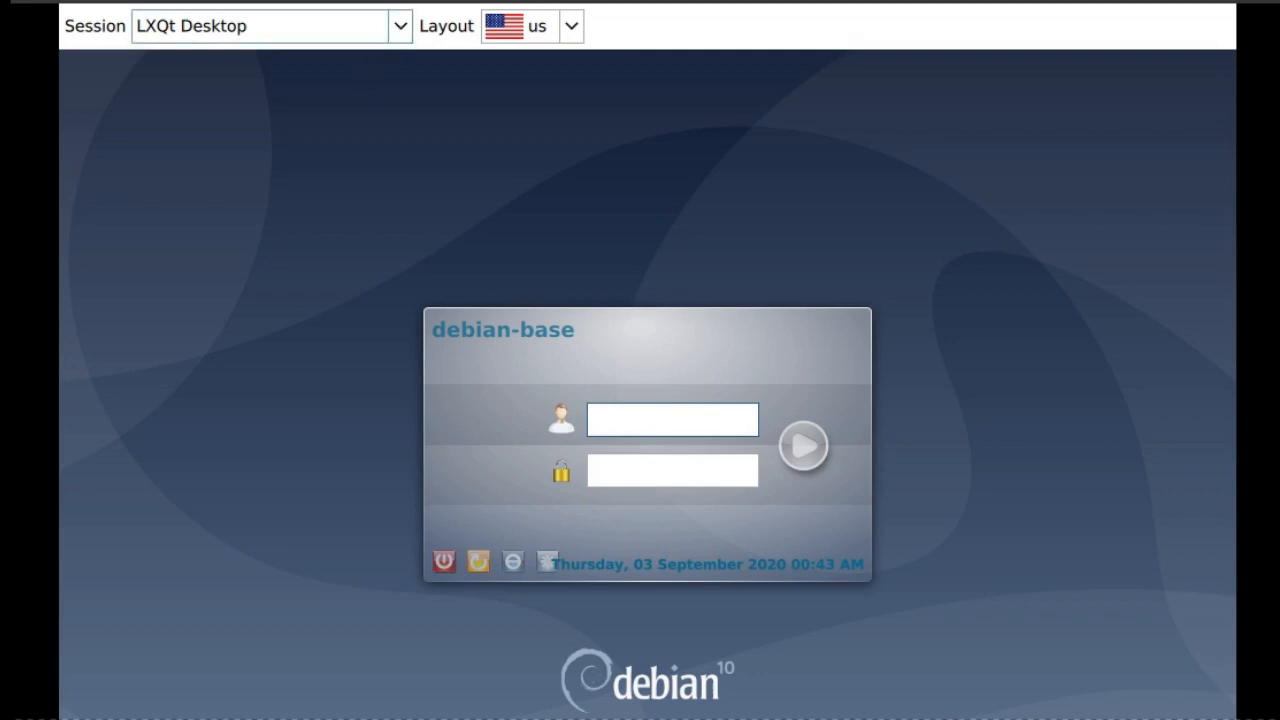
{"action": "left_click", "coordinate": [400, 28]}
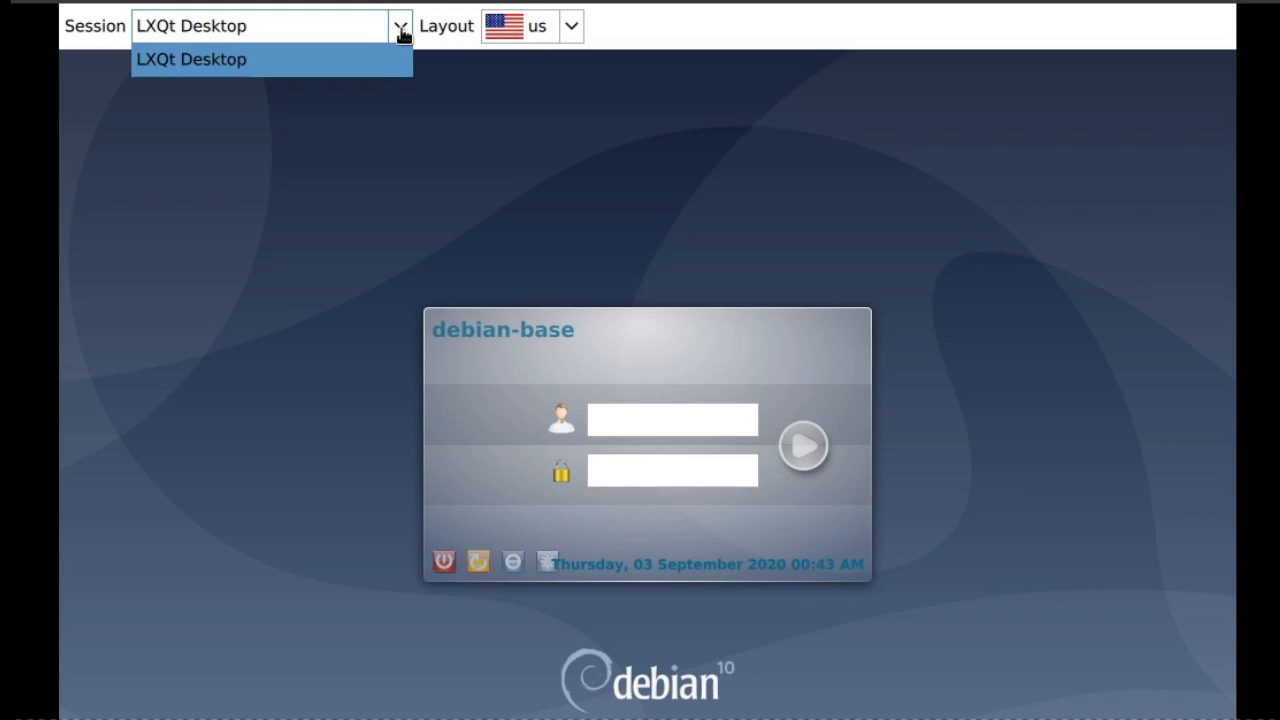
{"action": "left_click", "coordinate": [403, 33]}
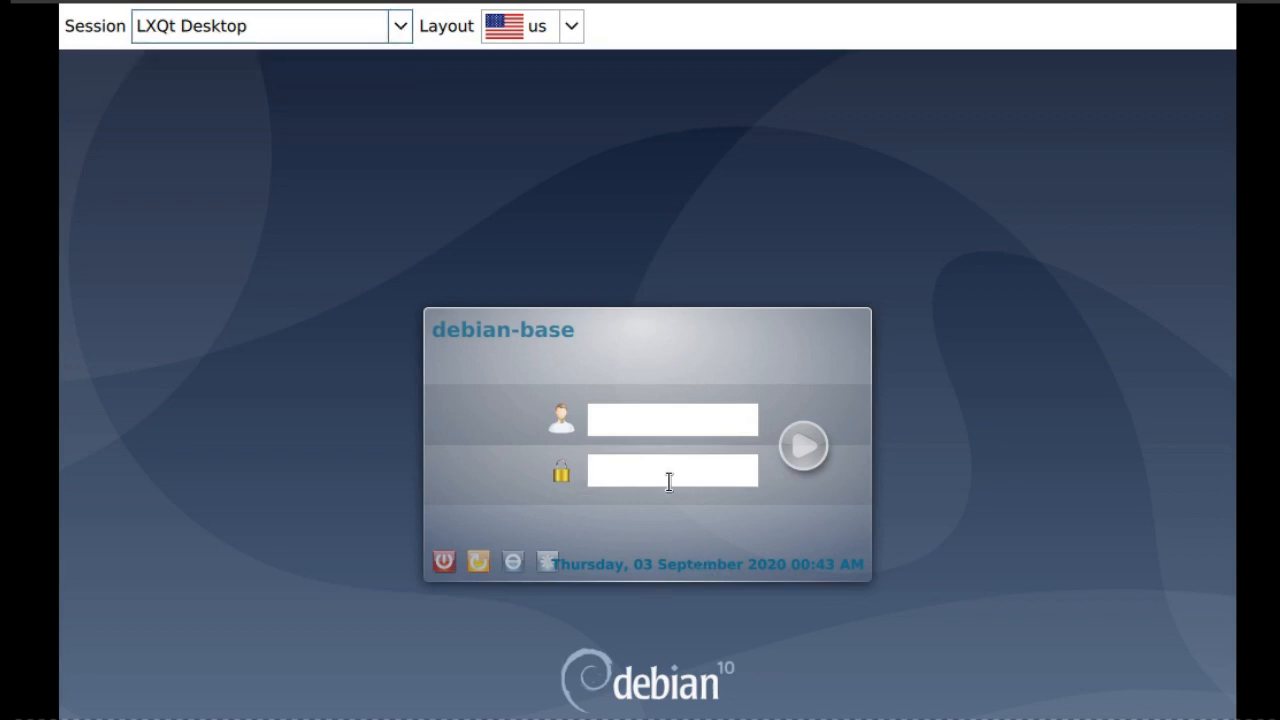
{"action": "left_click", "coordinate": [640, 416]}
{"action": "type", "text": "ow"}
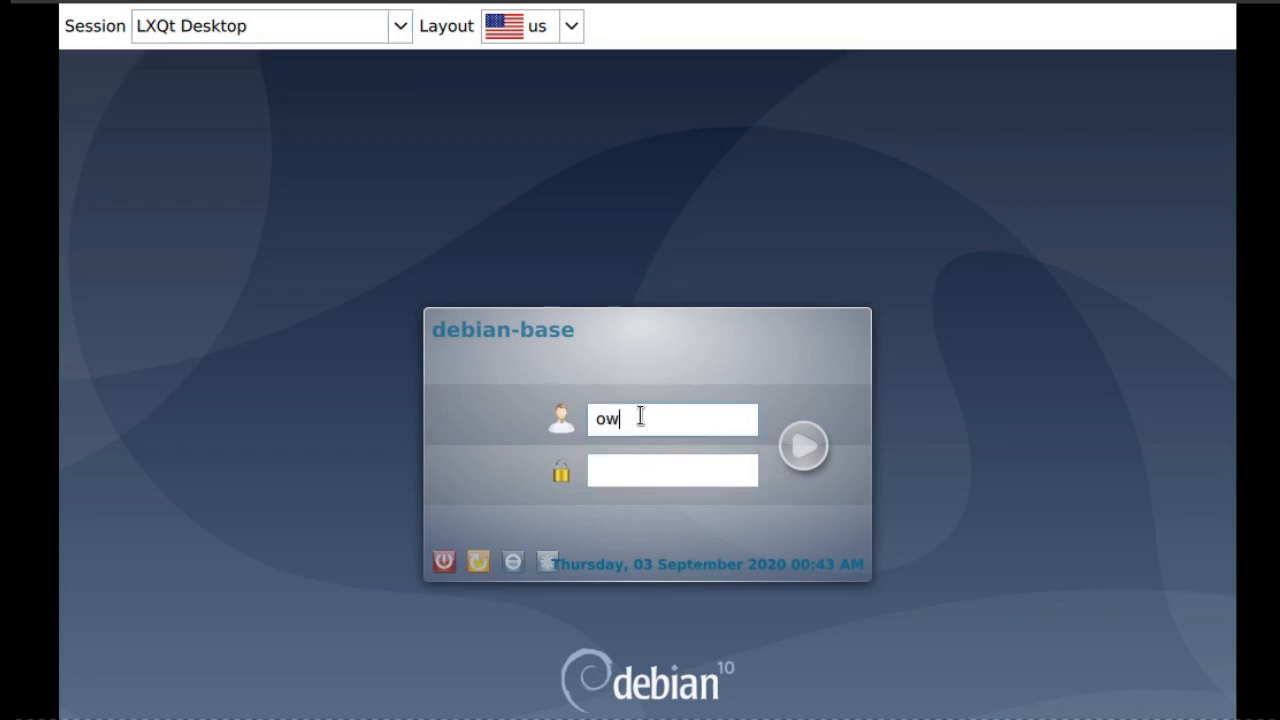
{"action": "type", "text": "ner"}
{"action": "key", "text": "Tab"}
{"action": "type", "text": "••"}
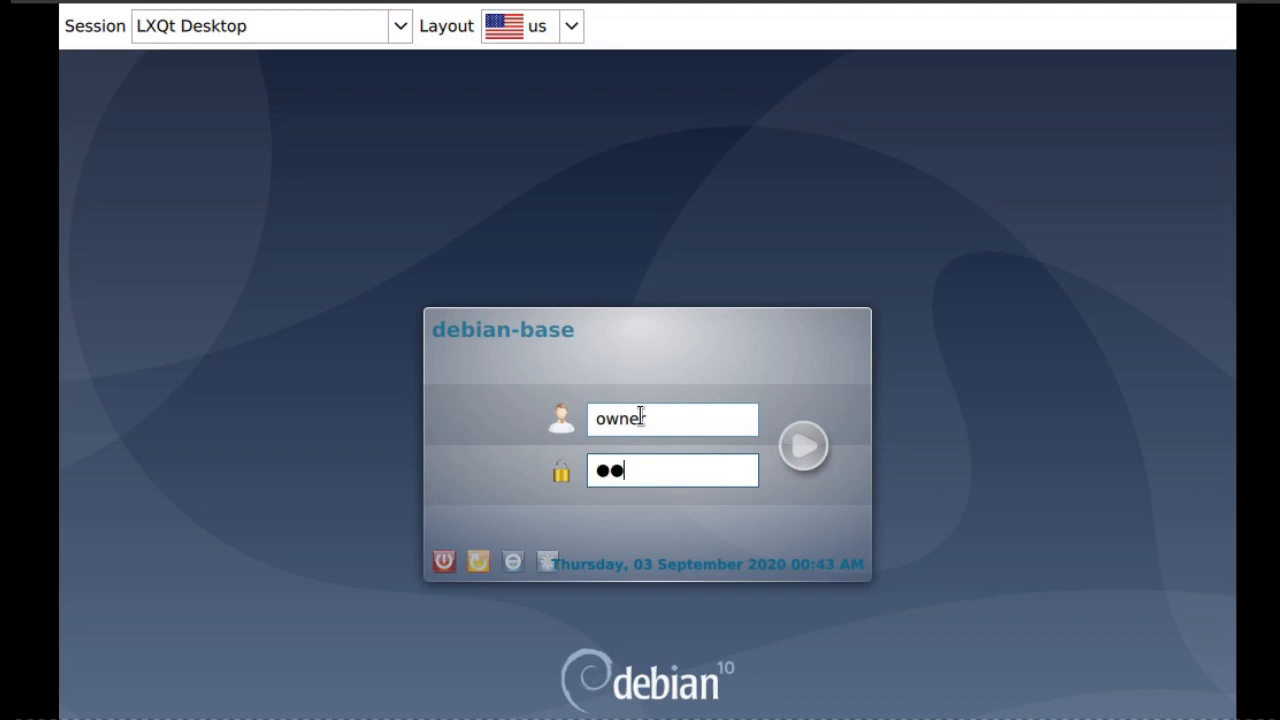
{"action": "type", "text": "••••••••••"}
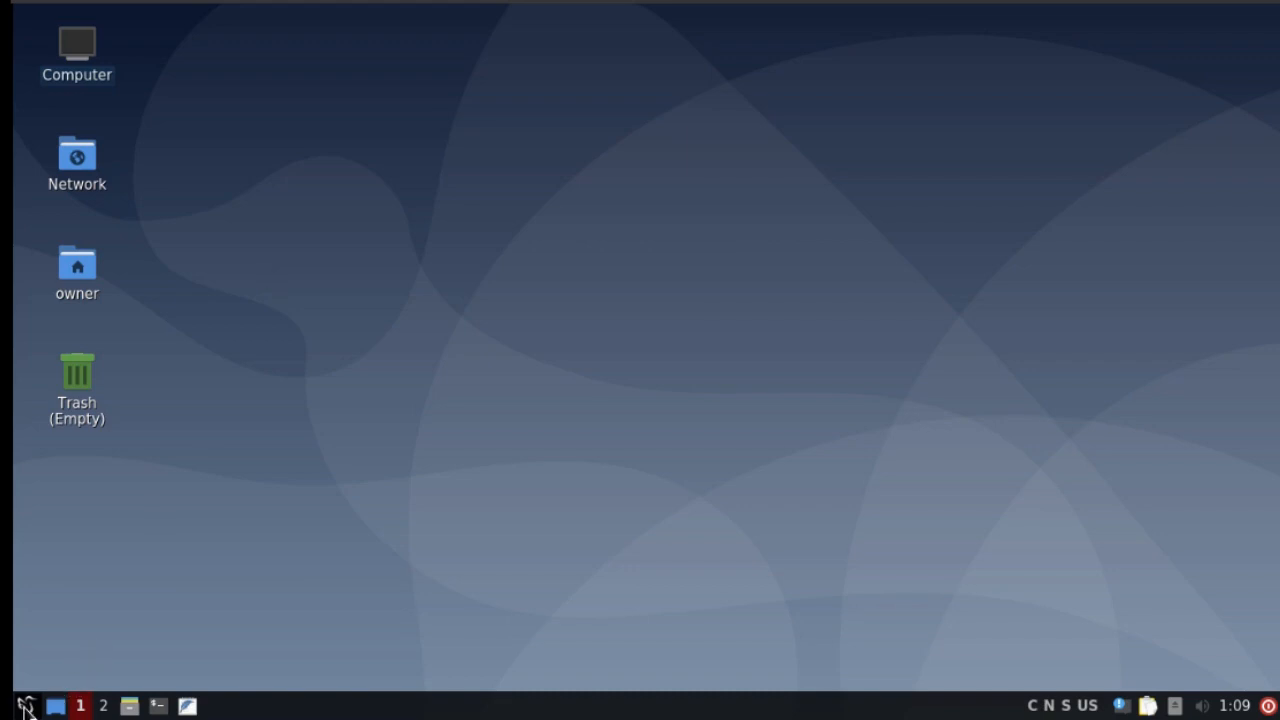
{"action": "left_click", "coordinate": [26, 706]}
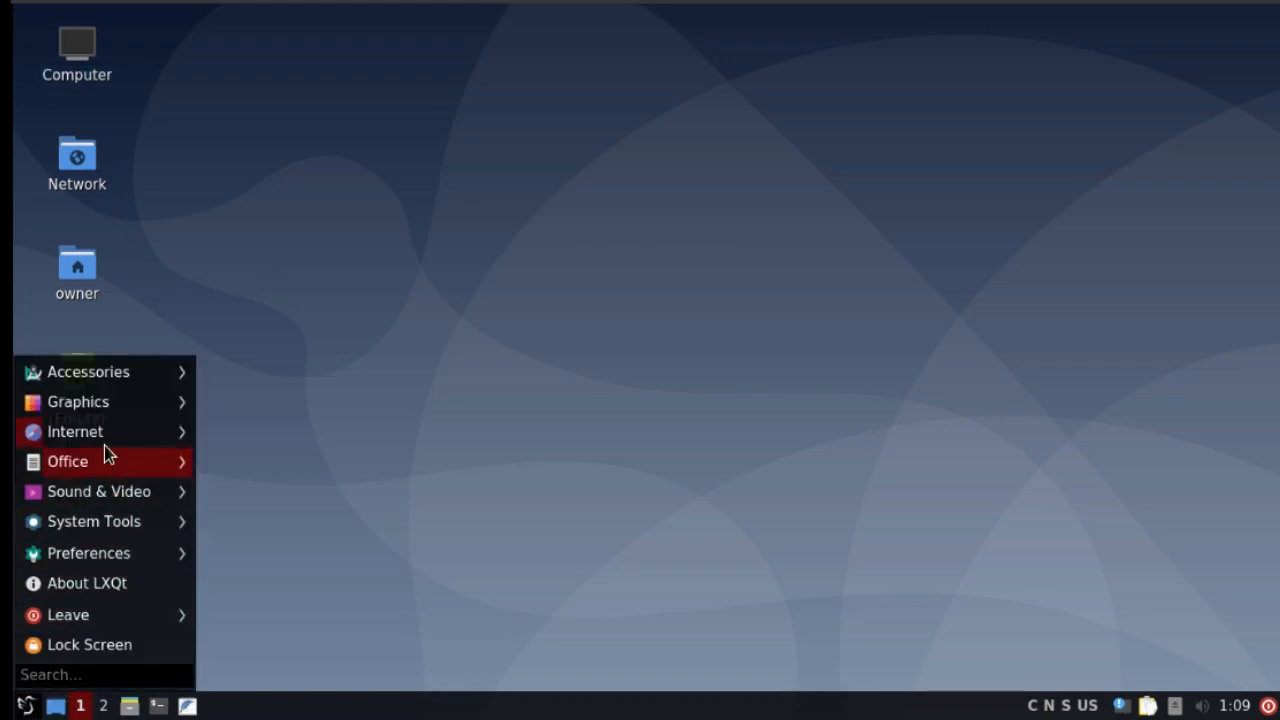
{"action": "mouse_move", "coordinate": [99, 491]}
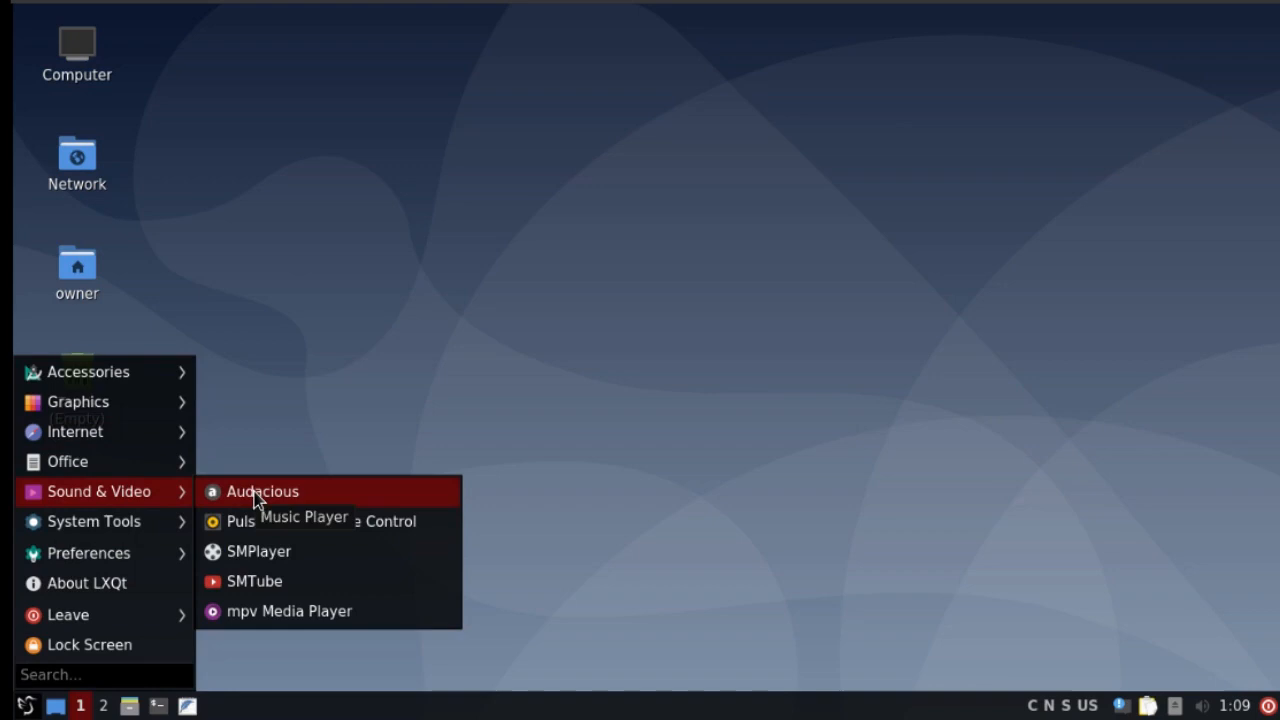
{"action": "left_click", "coordinate": [340, 388]}
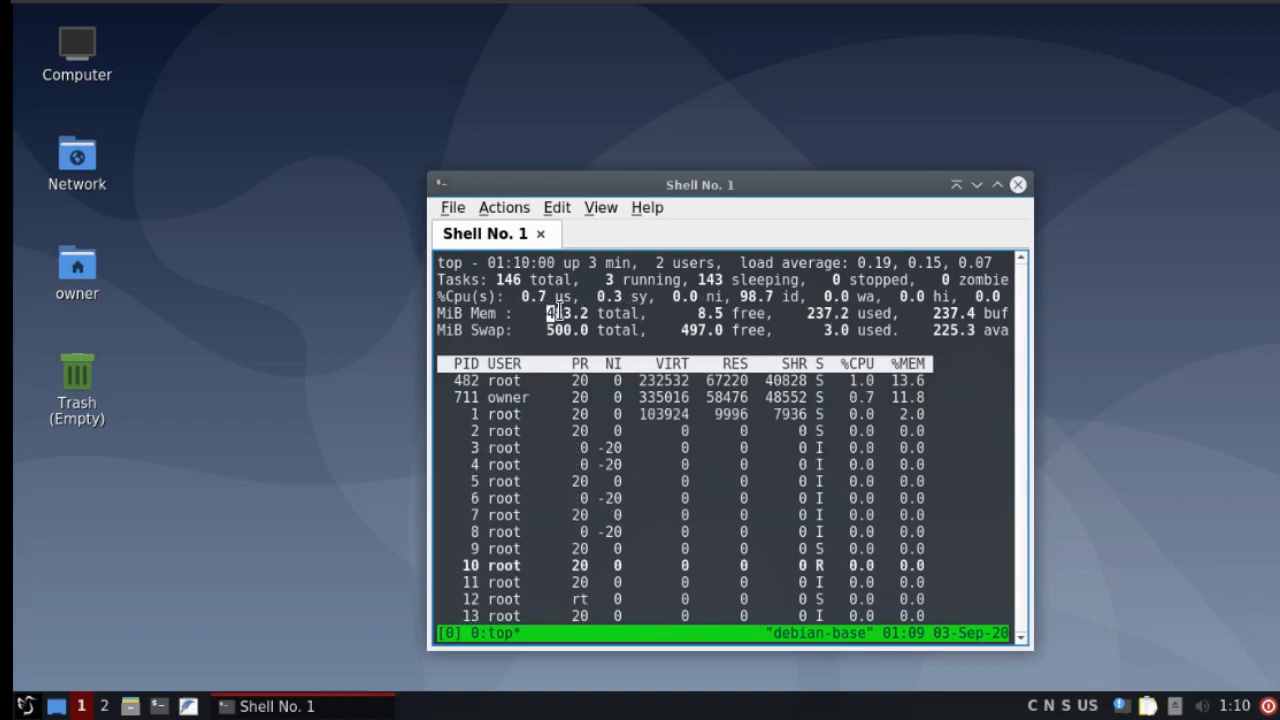
{"action": "left_click_drag", "start_coordinate": [548, 312], "coordinate": [588, 313]}
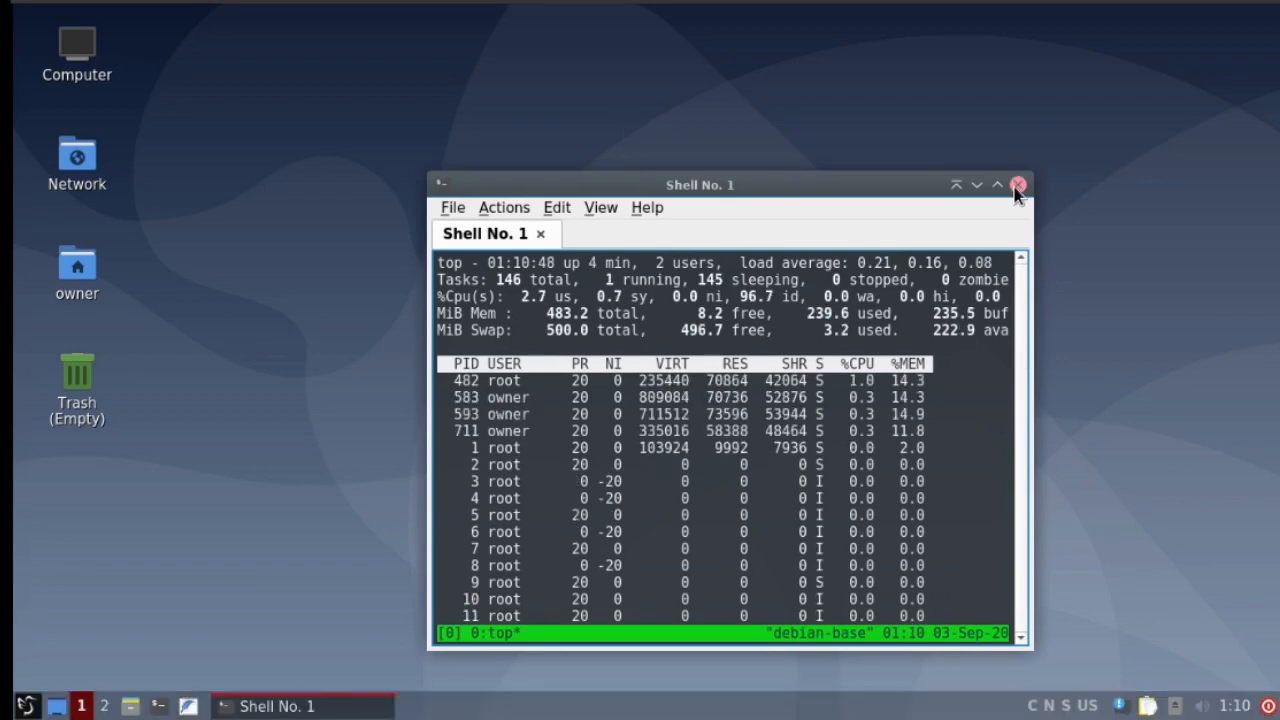
{"action": "type", "text": "q"}
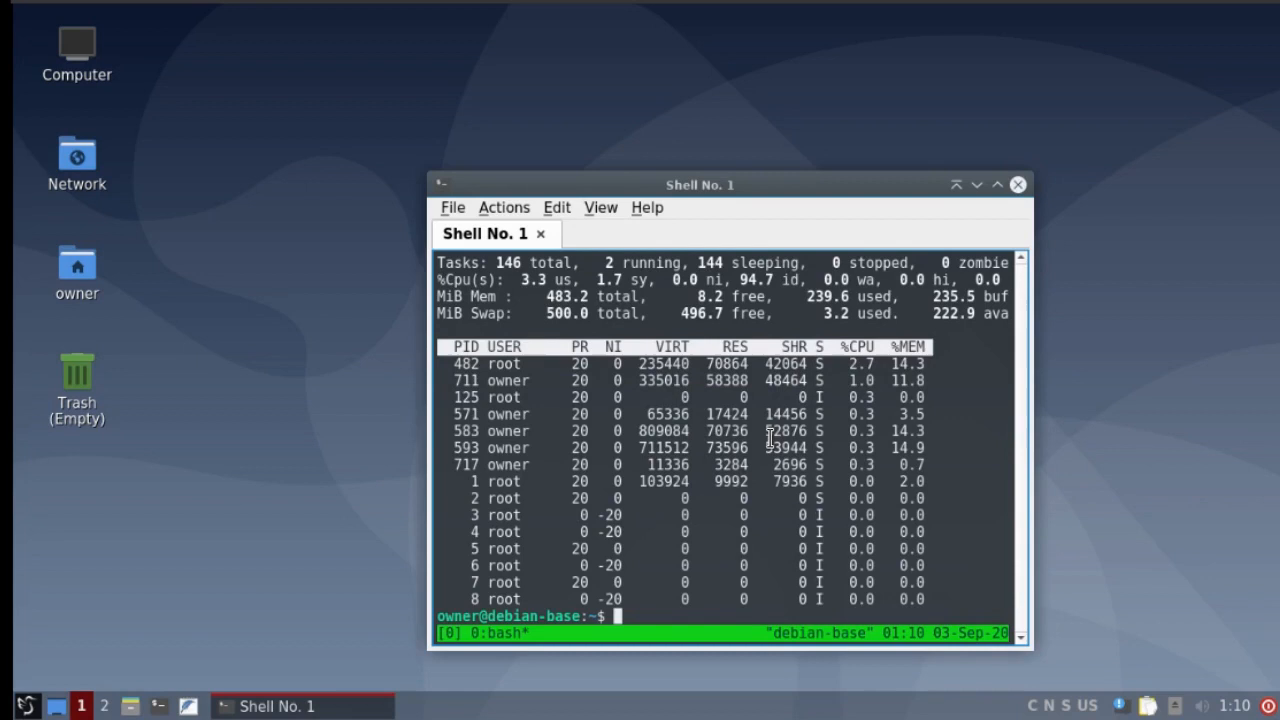
{"action": "type", "text": "exit"}
{"action": "key", "text": "Return"}
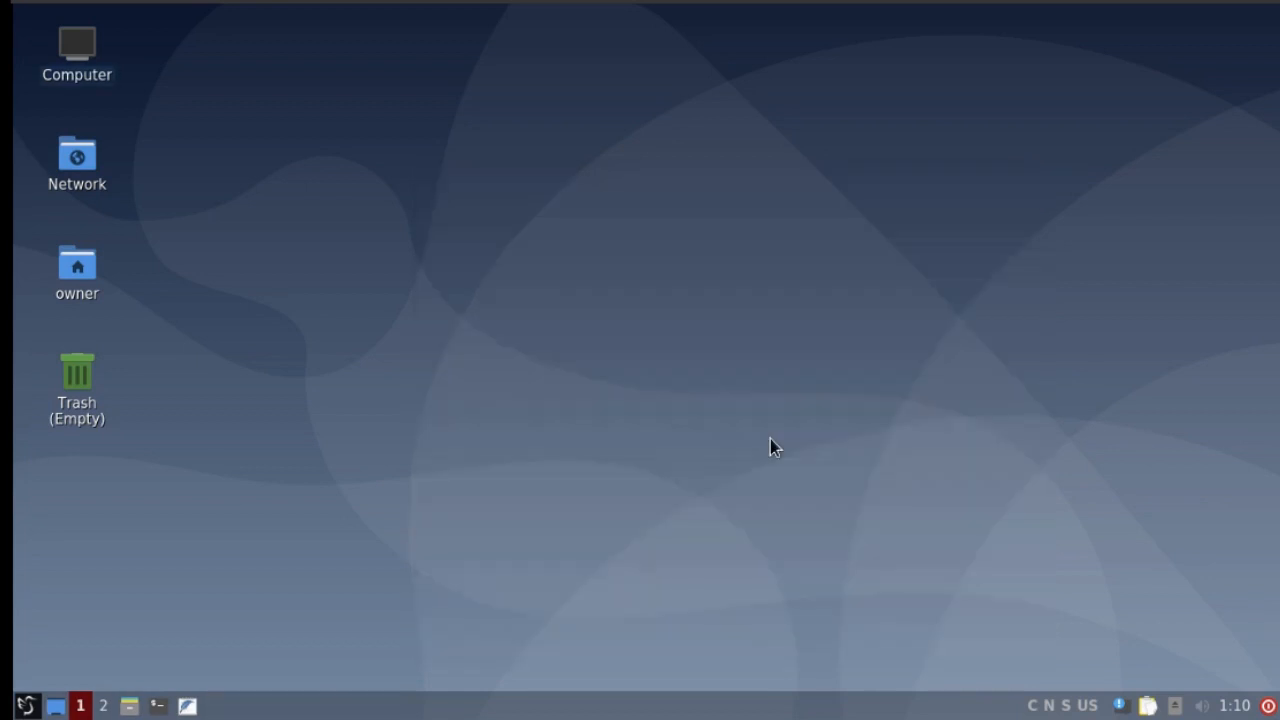
{"action": "left_click", "coordinate": [28, 706]}
{"action": "mouse_move", "coordinate": [100, 461]}
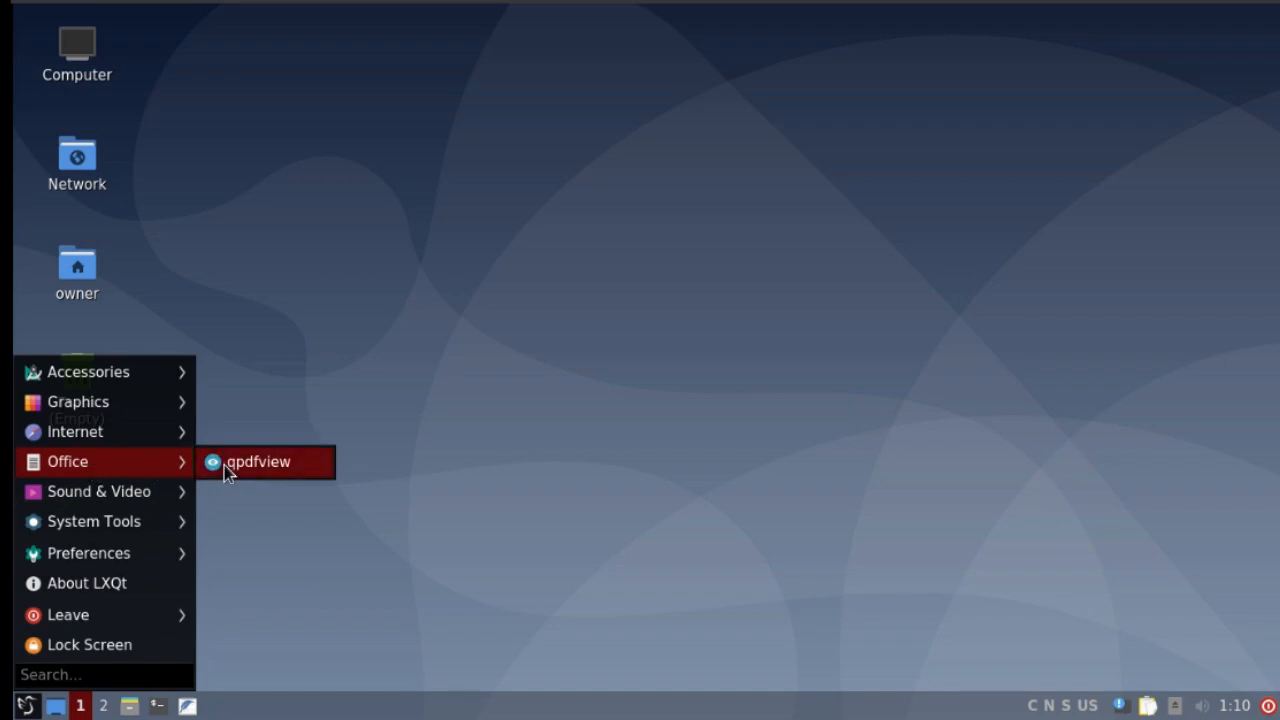
{"action": "left_click", "coordinate": [224, 465]}
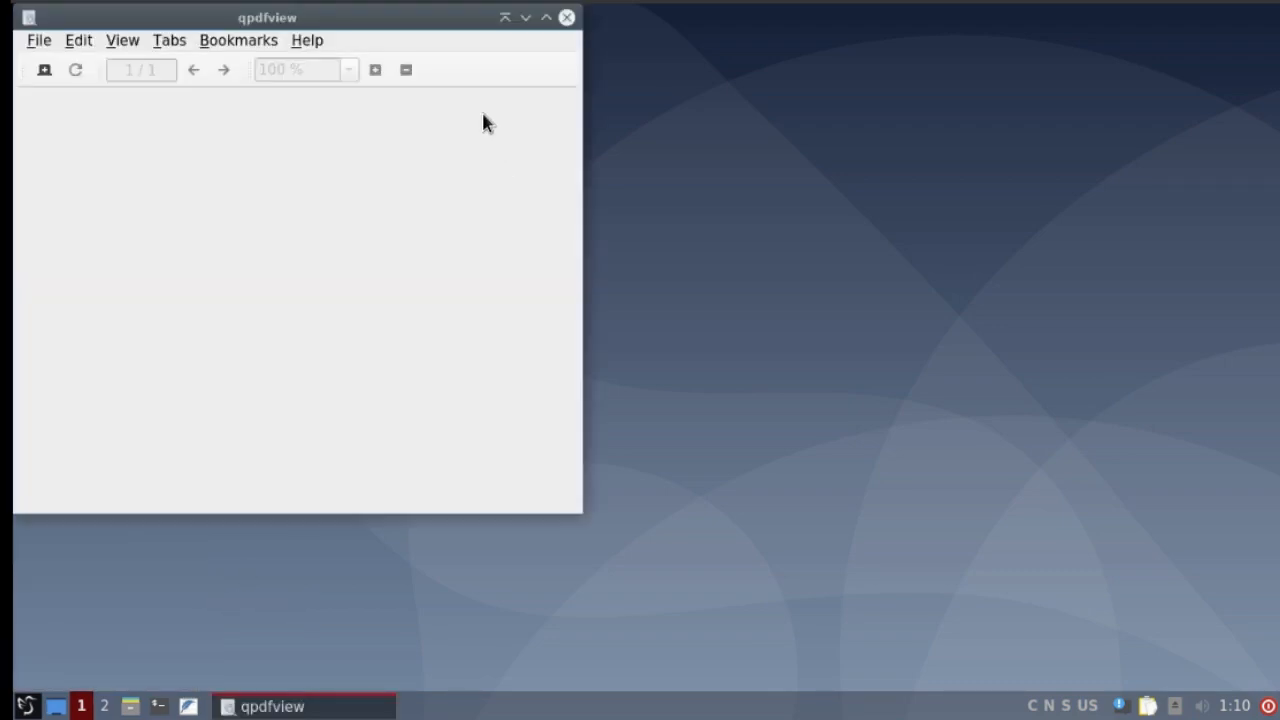
{"action": "left_click", "coordinate": [566, 17]}
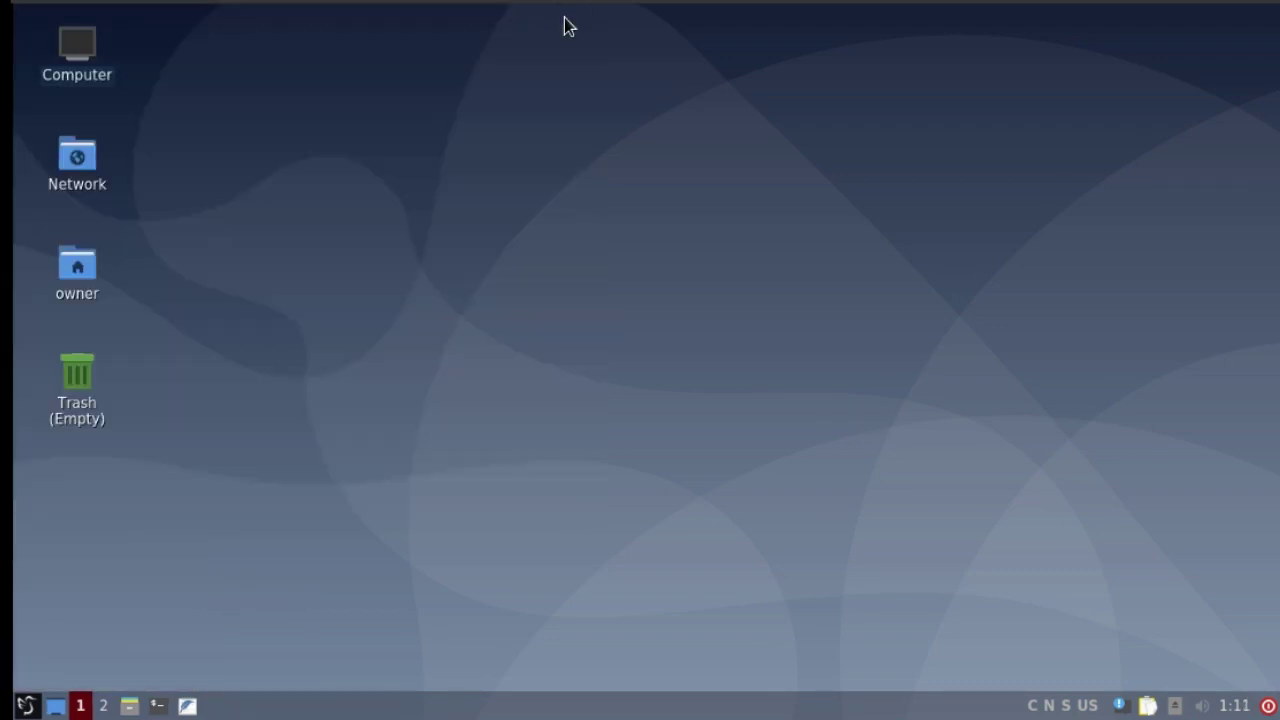
{"action": "left_click", "coordinate": [158, 706]}
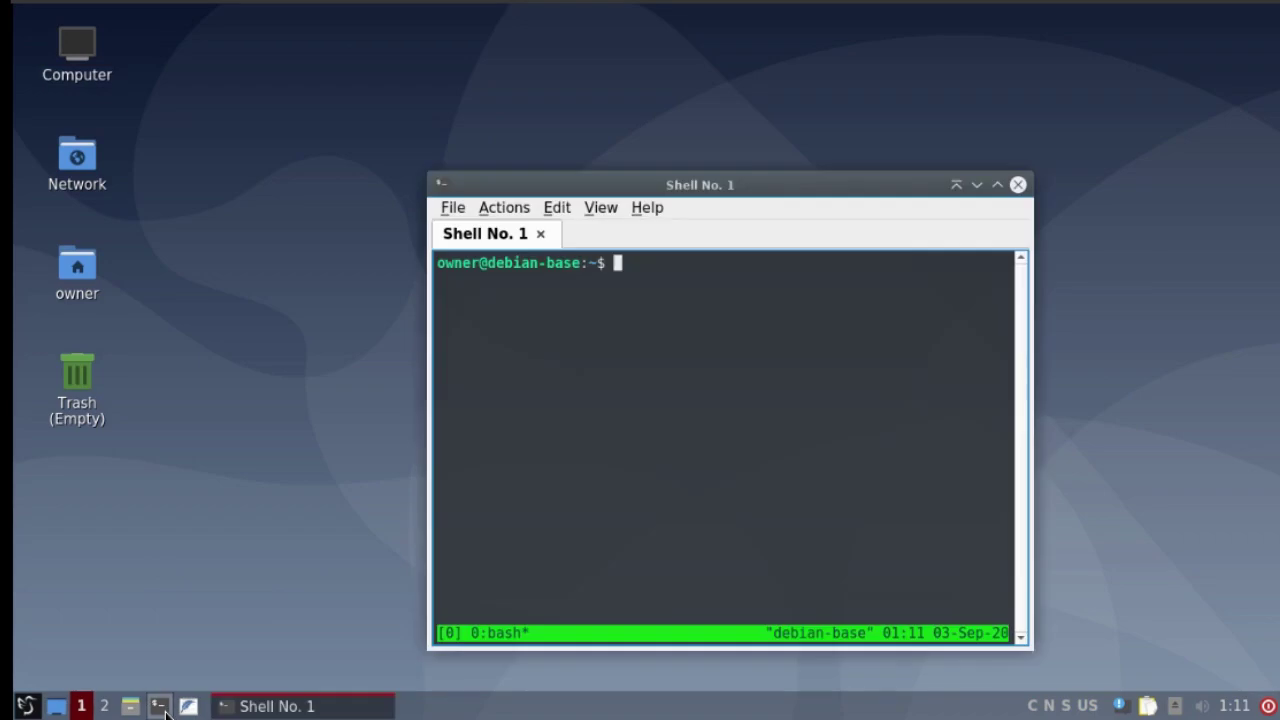
{"action": "left_click", "coordinate": [1018, 184]}
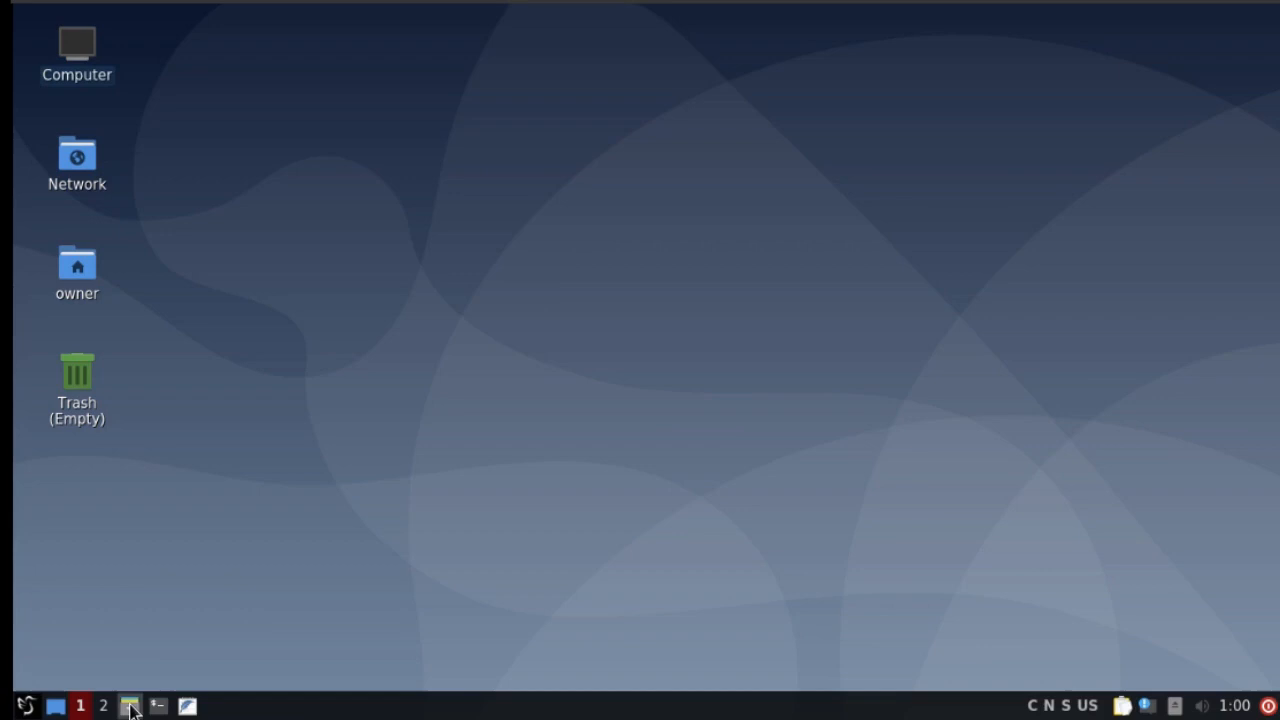
{"action": "left_click", "coordinate": [131, 706]}
{"action": "left_click", "coordinate": [157, 706]}
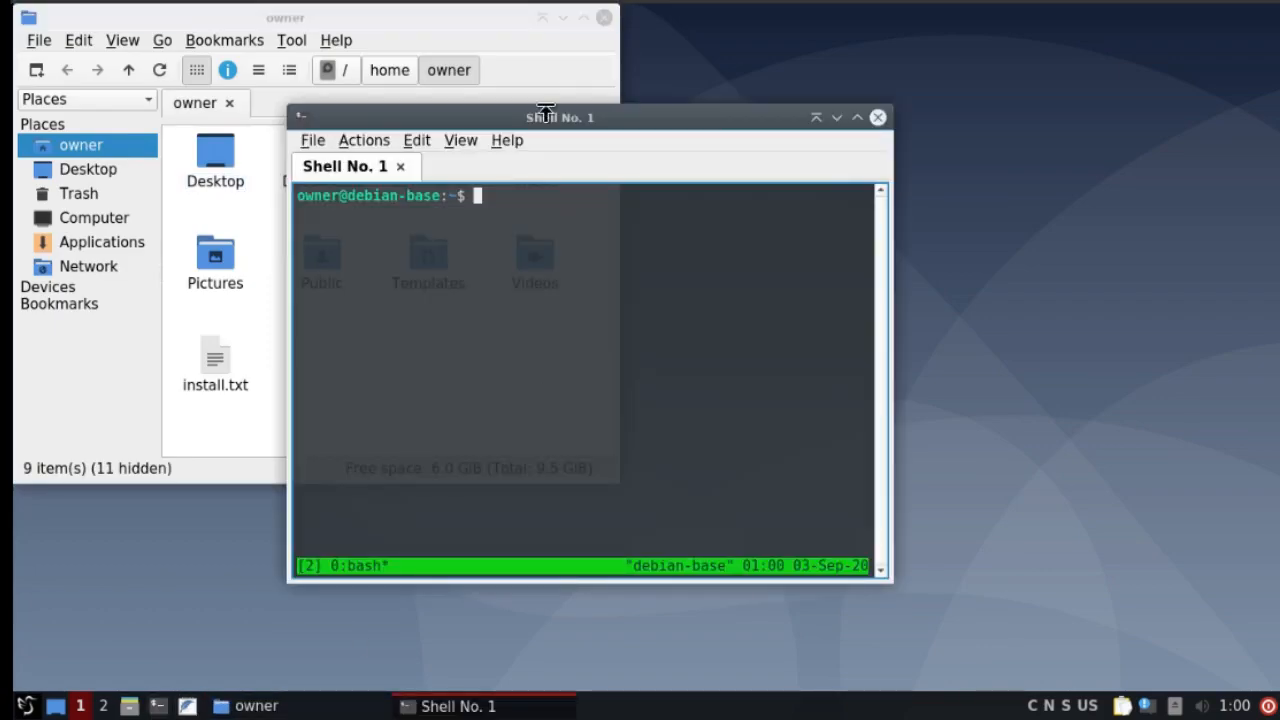
{"action": "left_click_drag", "start_coordinate": [545, 117], "coordinate": [378, 140]}
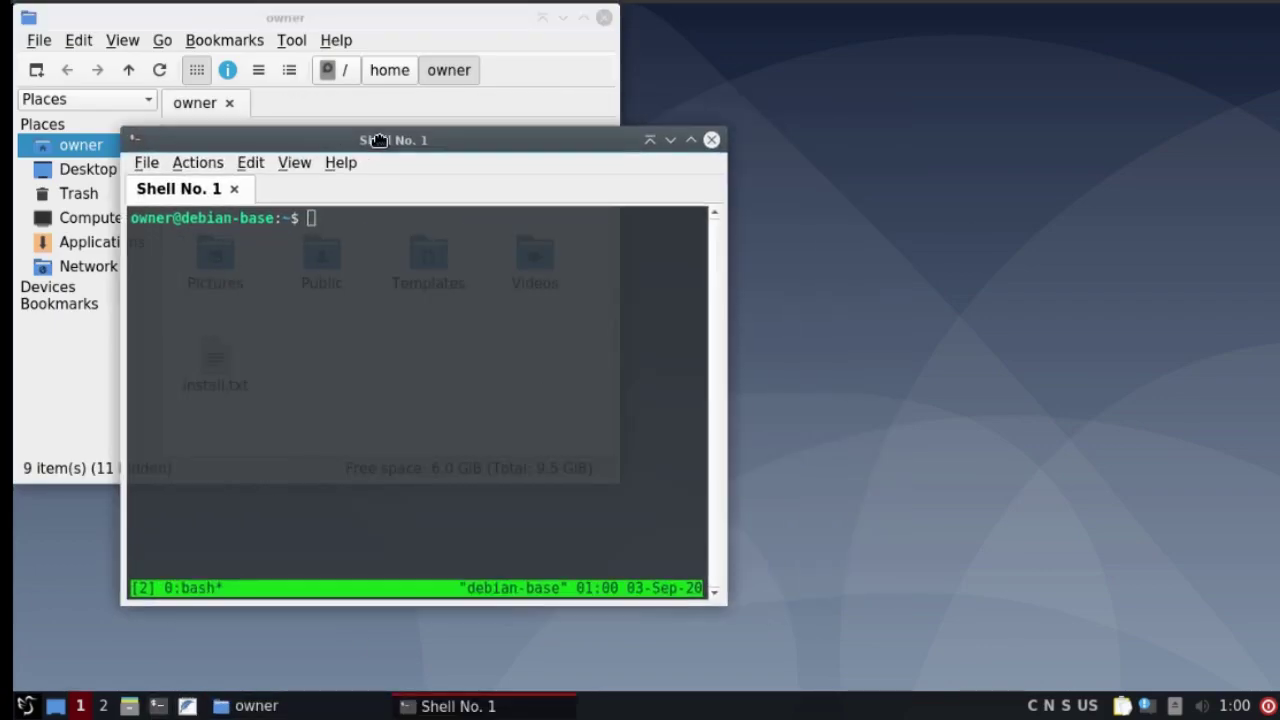
{"action": "left_click", "coordinate": [27, 706]}
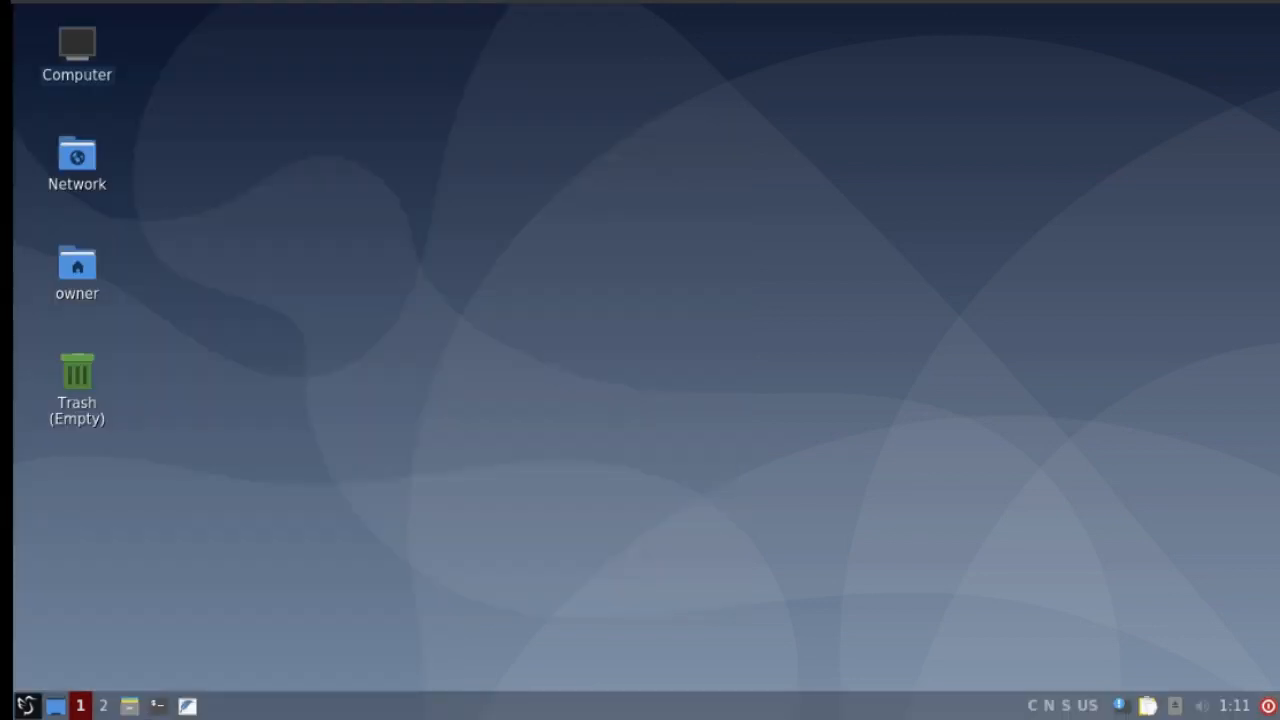
{"action": "left_click", "coordinate": [28, 706]}
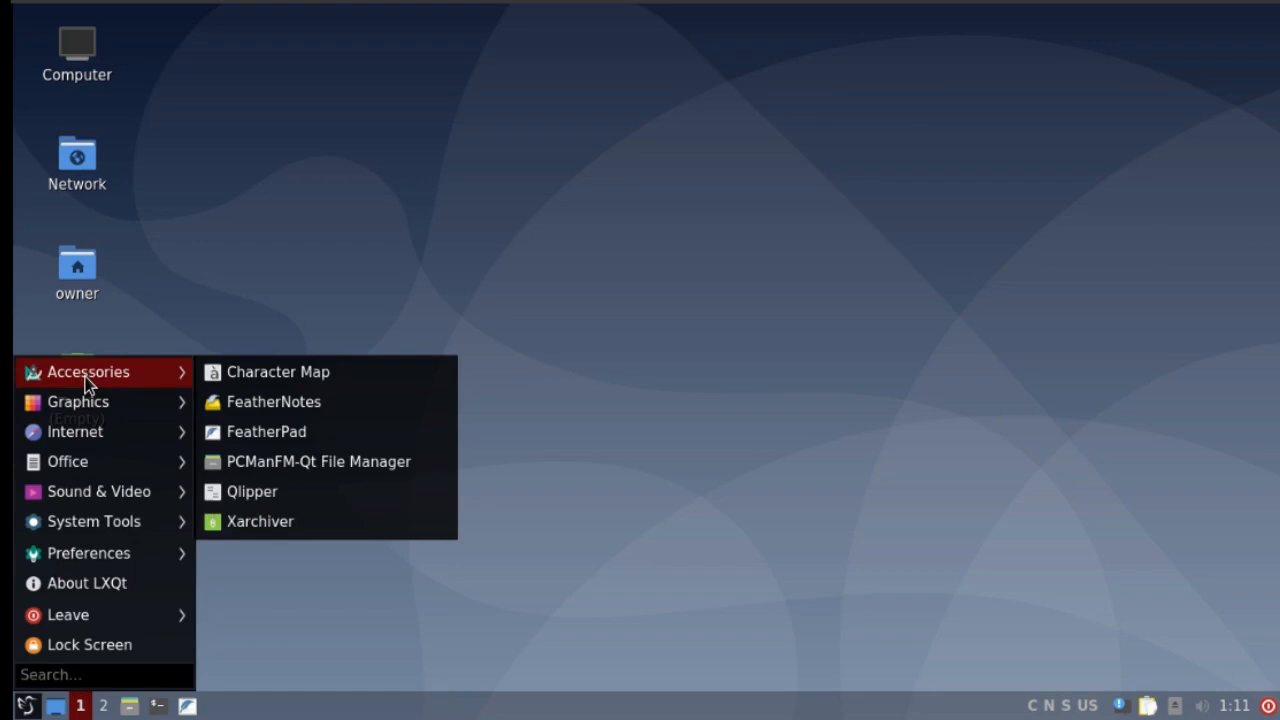
{"action": "mouse_move", "coordinate": [75, 432]}
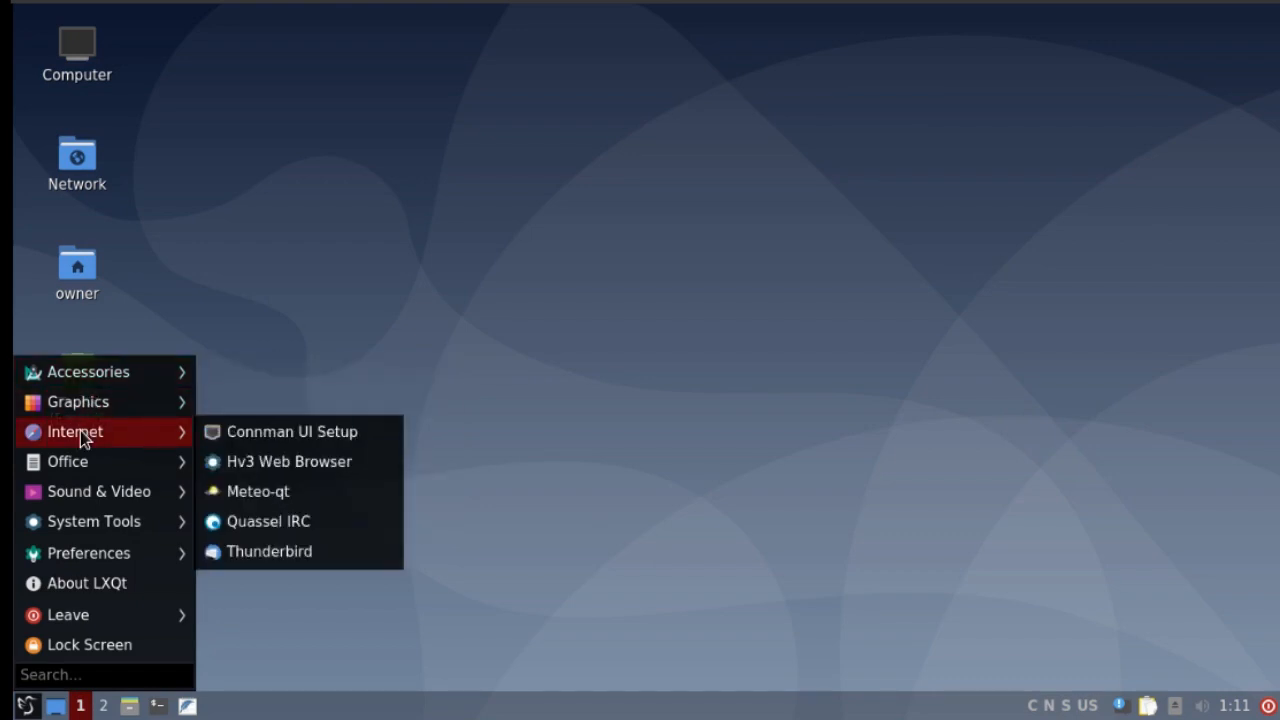
{"action": "left_click", "coordinate": [472, 529]}
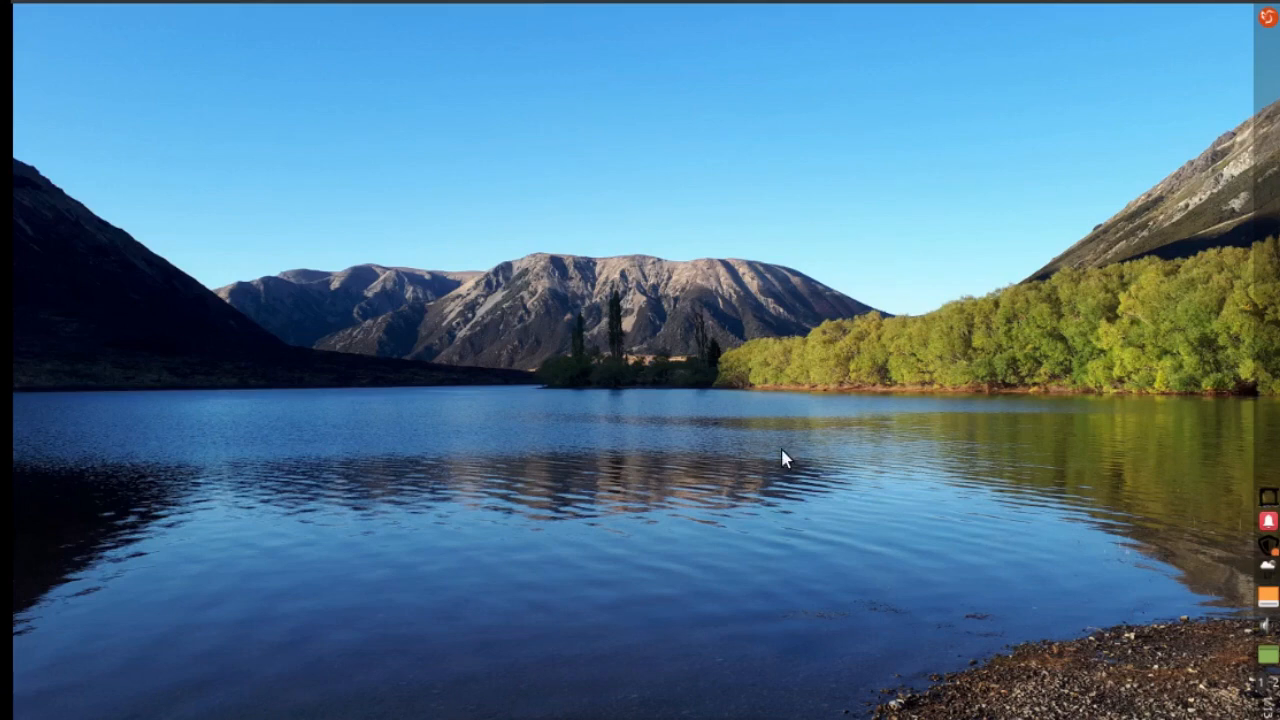
{"action": "left_click", "coordinate": [1266, 17]}
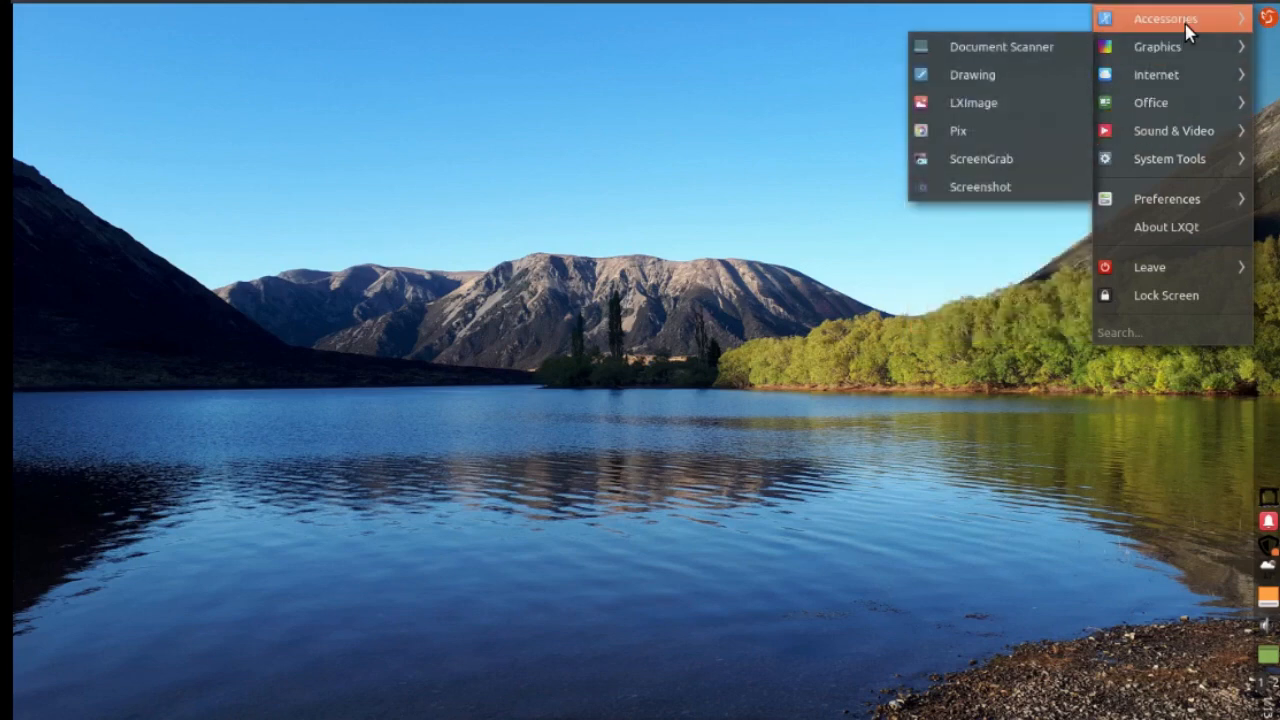
{"action": "mouse_move", "coordinate": [1167, 199]}
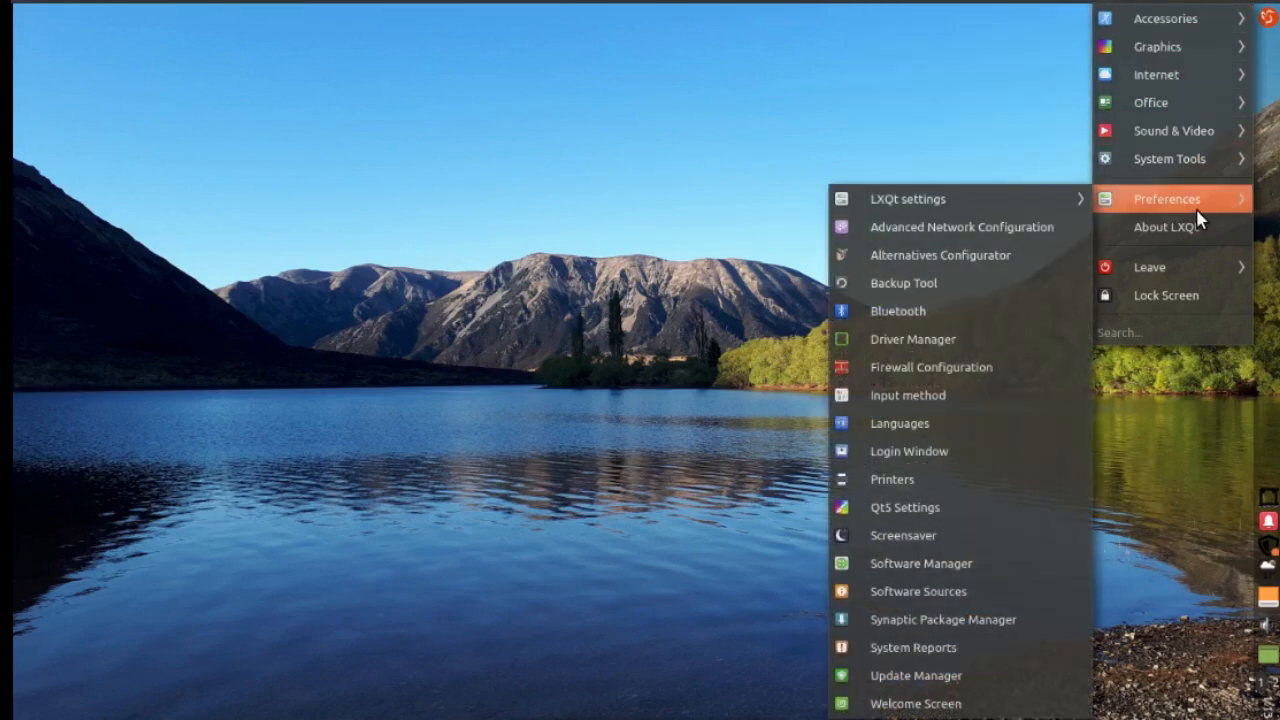
{"action": "left_click", "coordinate": [477, 206]}
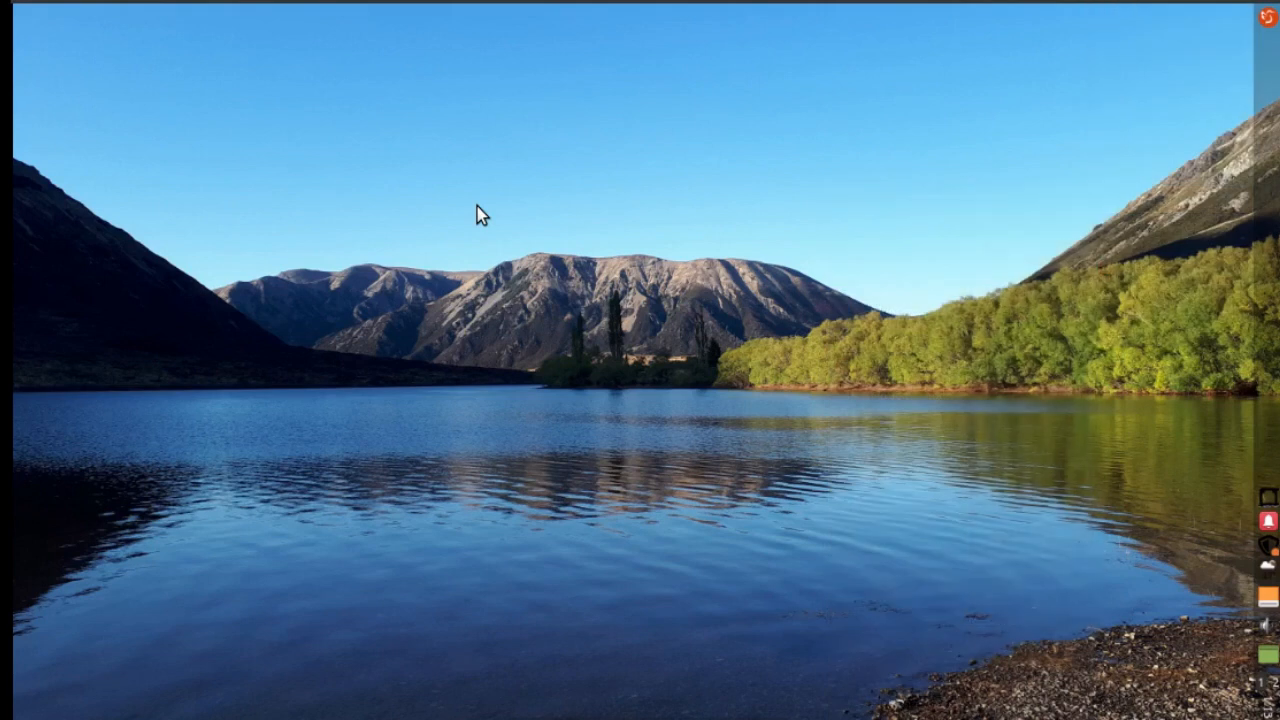